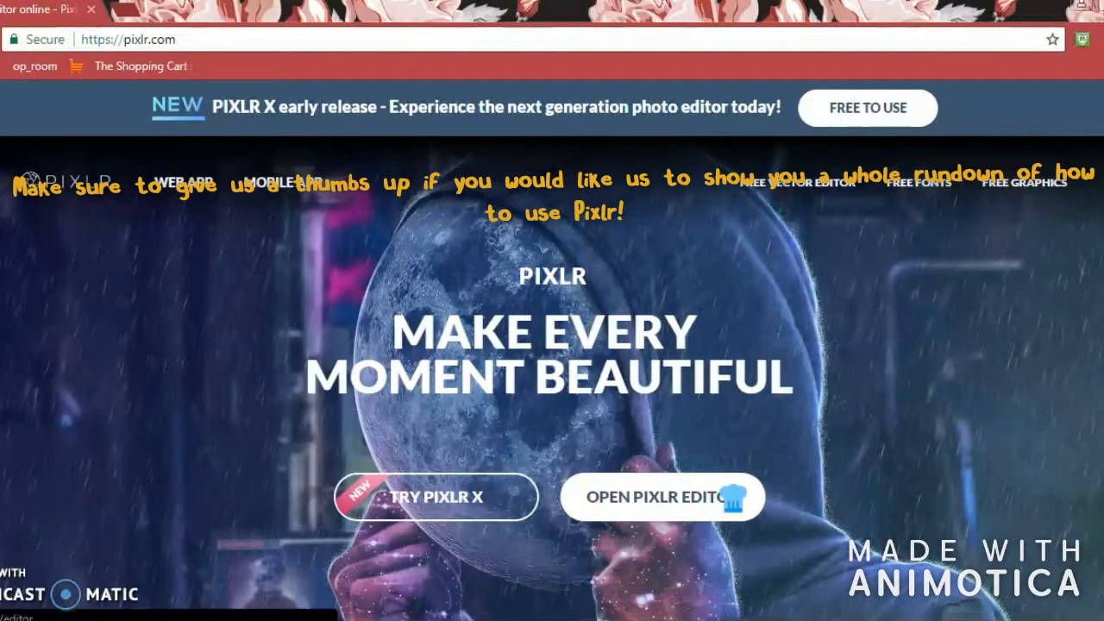
Step: Launch Pixlr Editor, dismiss the ad-blocker notice, and open the hydrangea image from the Flowers folder on the computer
click(733, 498)
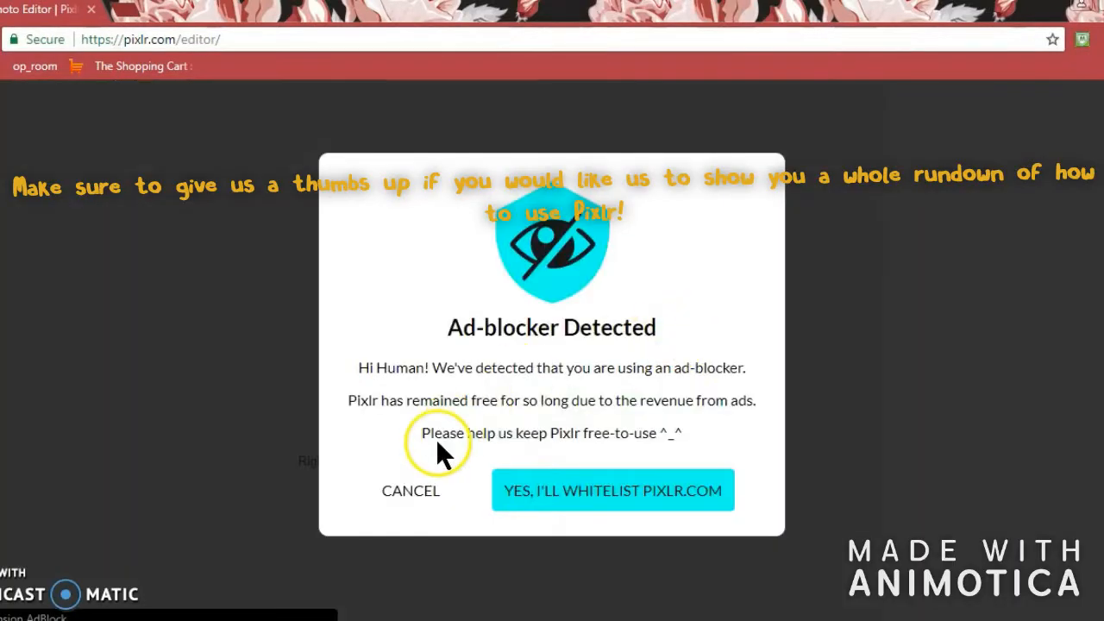
click(402, 493)
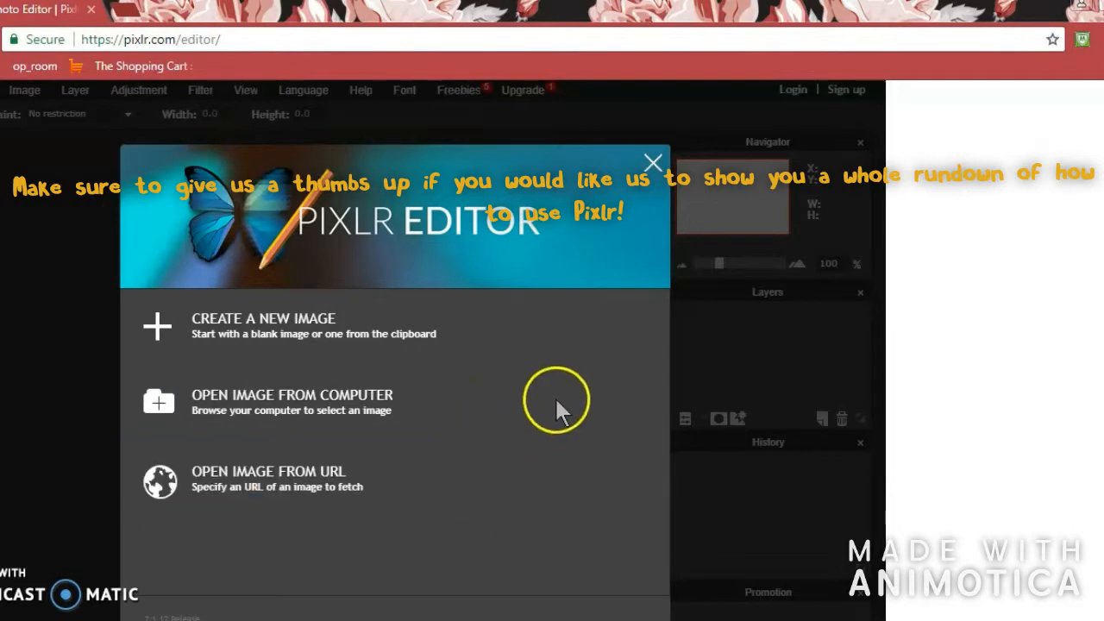
click(445, 390)
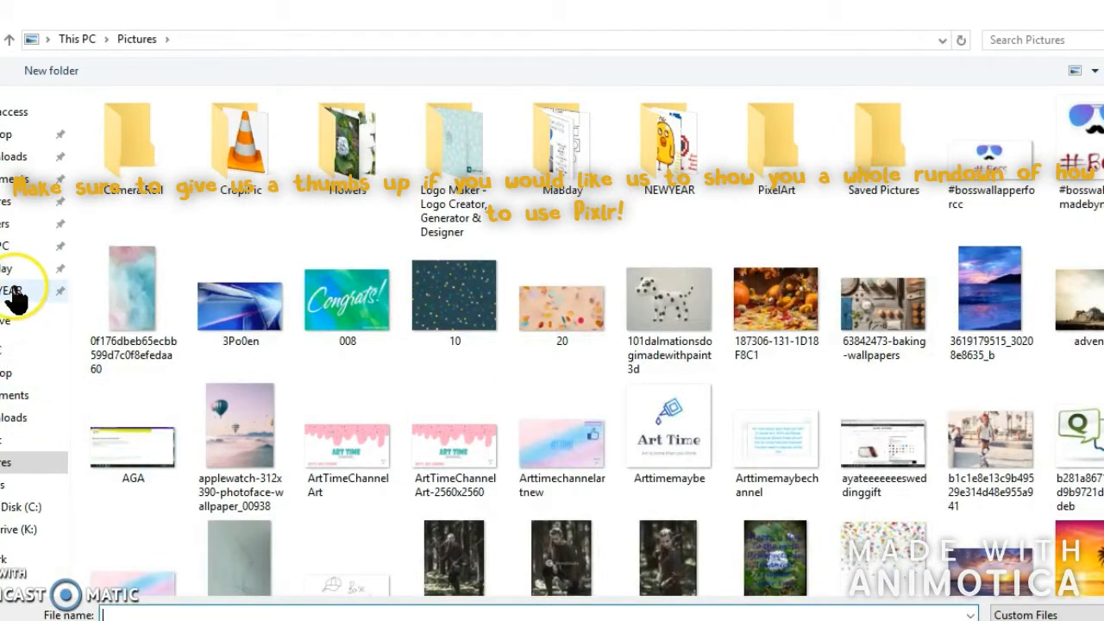
click(19, 222)
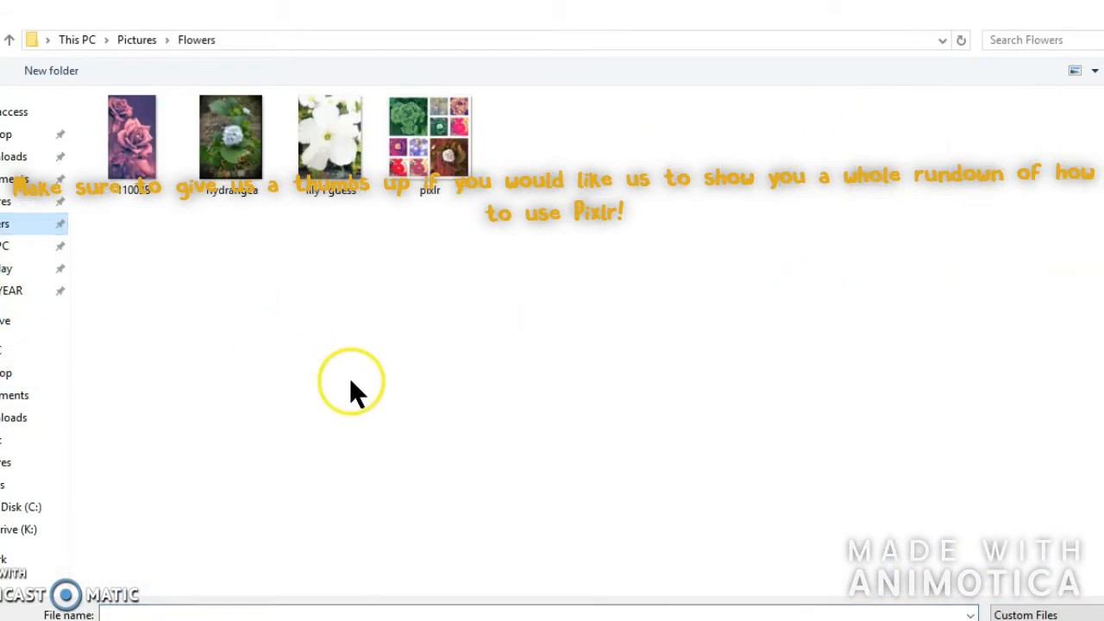
click(221, 195)
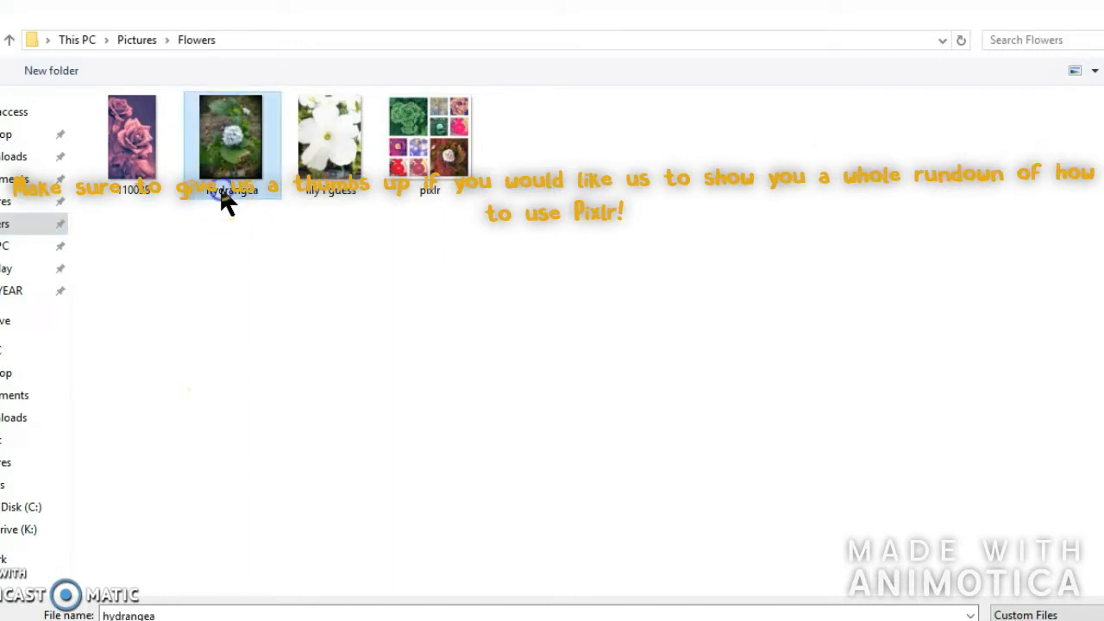
click(858, 620)
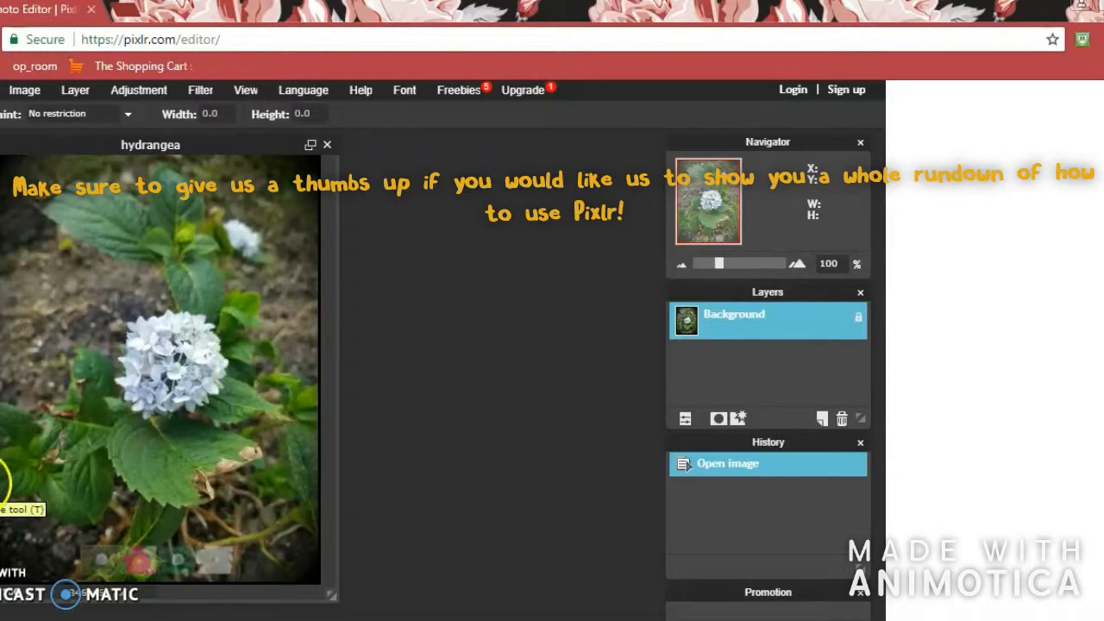
Step: Start a new text object with the Type tool on the soil area above and beside the large flower
click(0, 484)
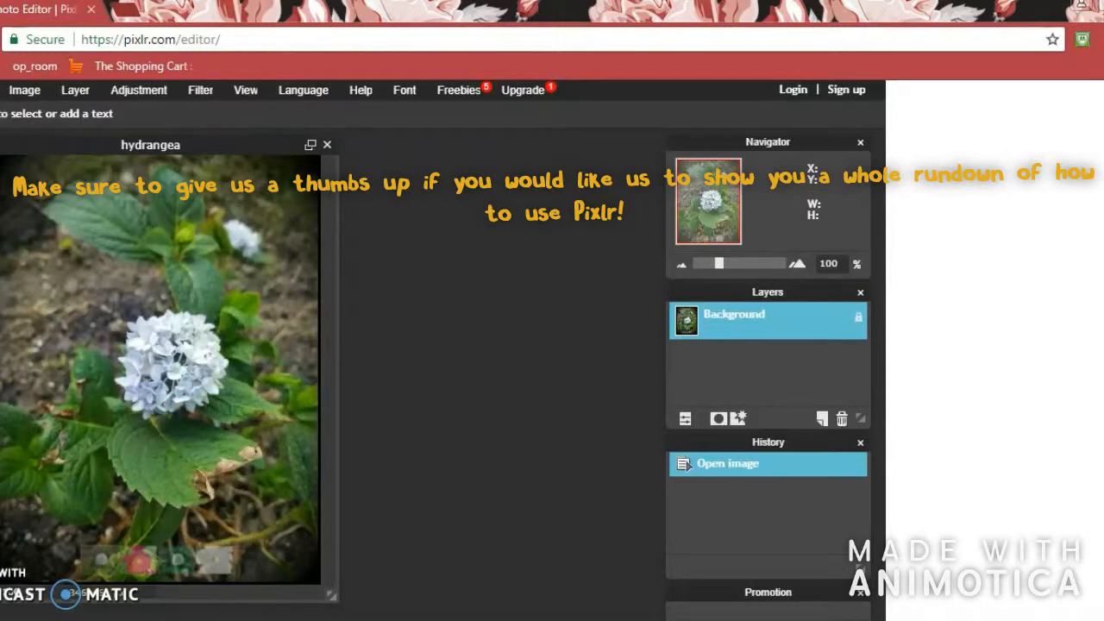
click(54, 298)
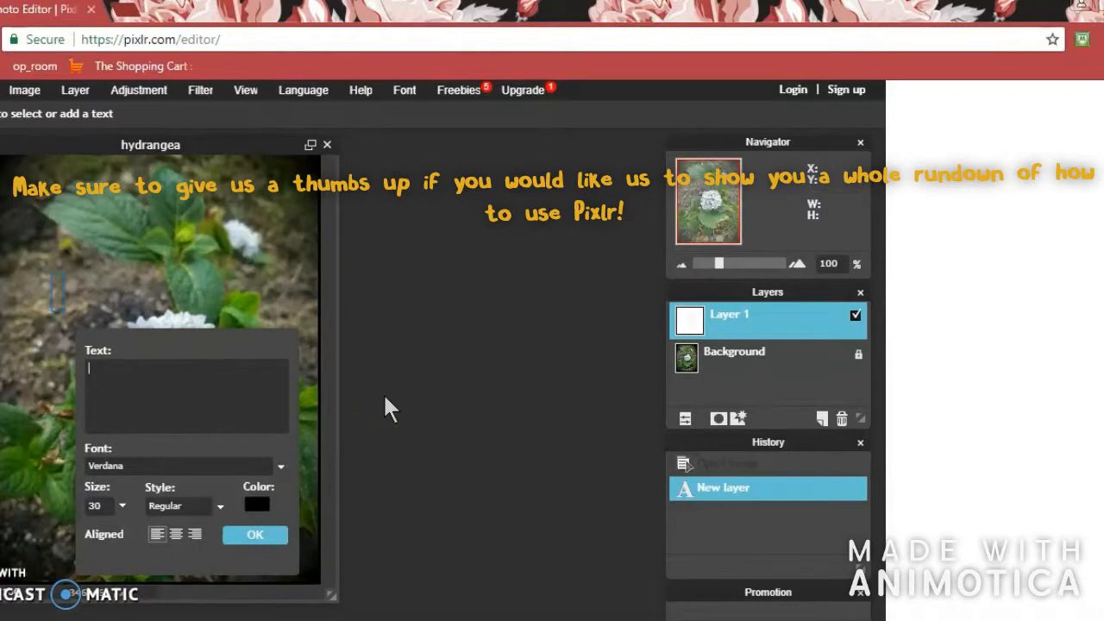
text(othing Is )
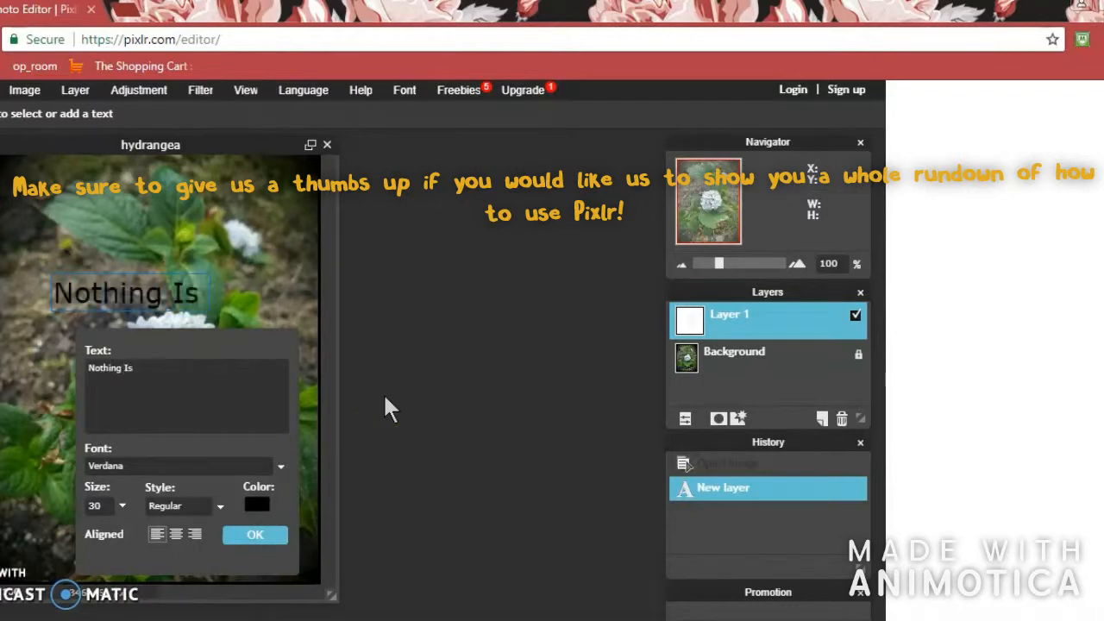
text(Impos)
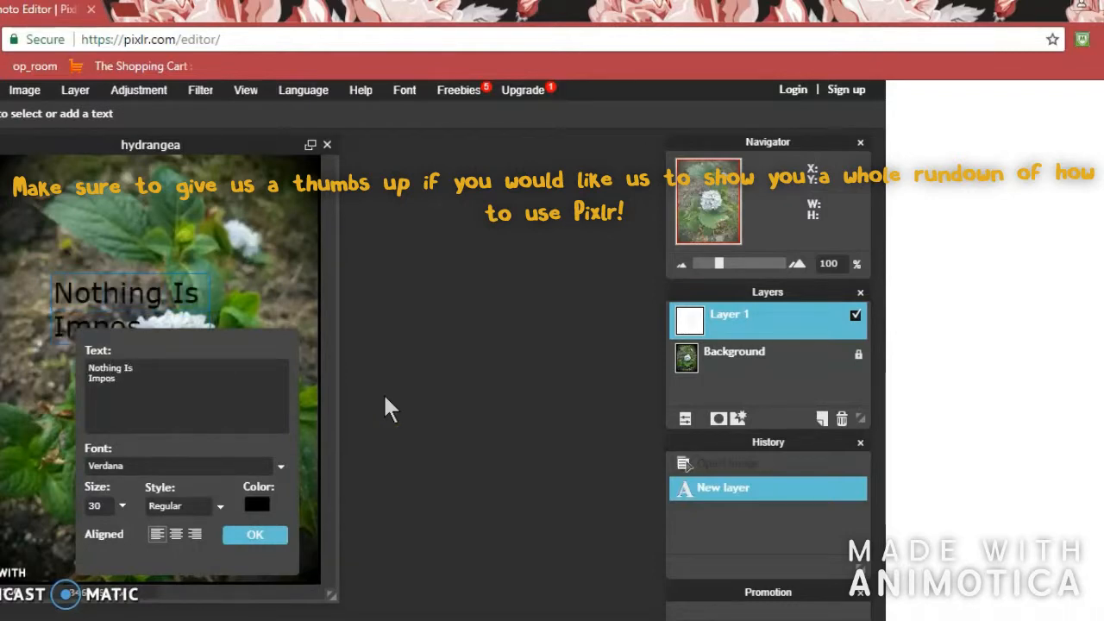
text(sible )
text(The word itslef)
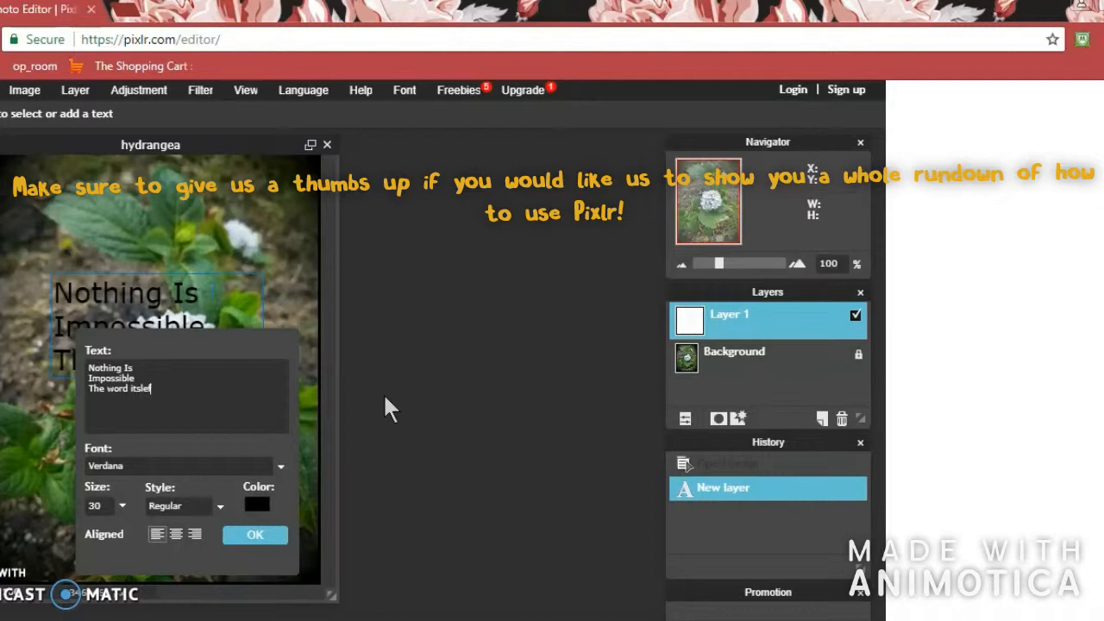
key(BackSpace)
key(BackSpace)
key(BackSpace)
key(BackSpace)
key(BackSpace)
key(BackSpace)
key(BackSpace)
key(BackSpace)
key(BackSpace)
key(BackSpace)
key(BackSpace)
key(BackSpace)
key(BackSpace)
key(BackSpace)
key(BackSpace)
key(BackSpace)
key(BackSpace)
key(BackSpace)
key(BackSpace)
key(BackSpace)
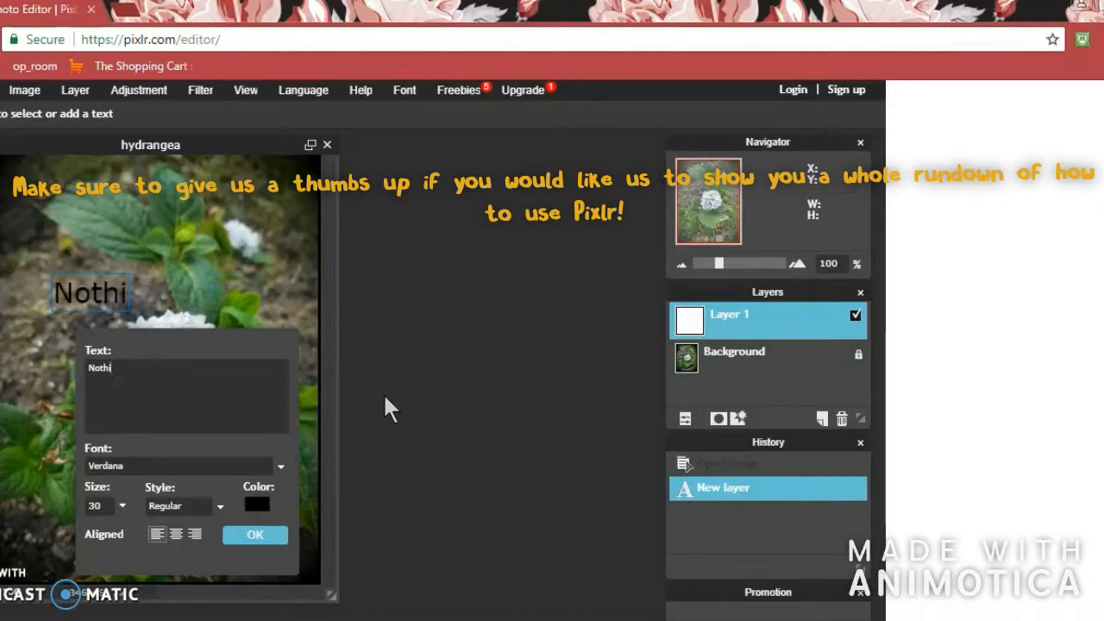
key(BackSpace)
key(BackSpace)
key(BackSpace)
key(BackSpace)
Step: Enter the text "I speak flowers", "What is your", "Language?" on three lines
text(I spe)
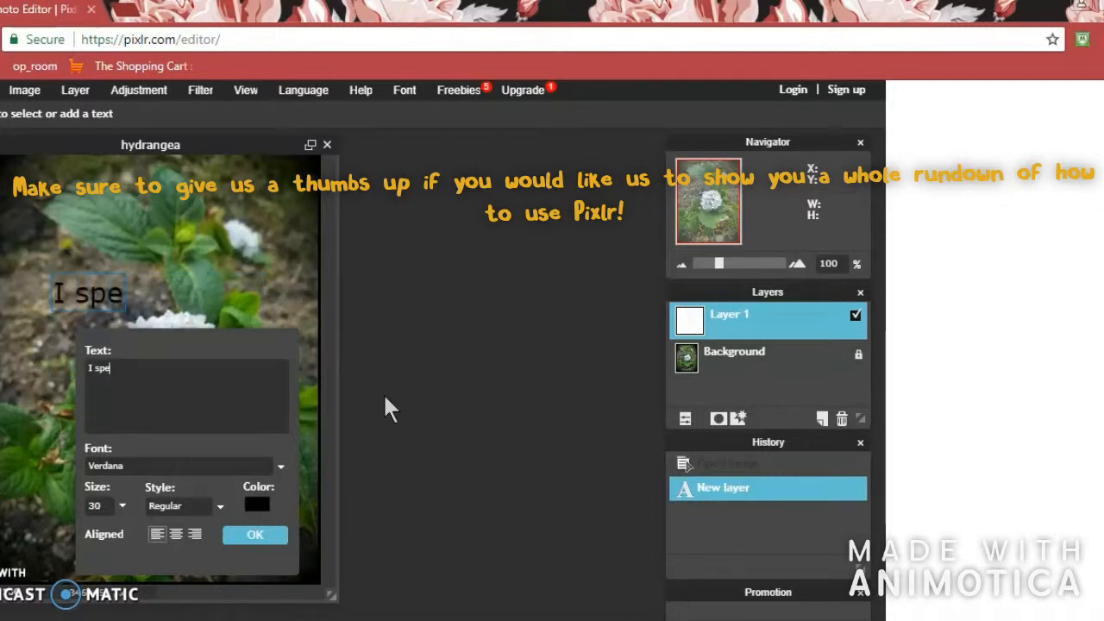
text(ak flowers)
key(Return)
text(What)
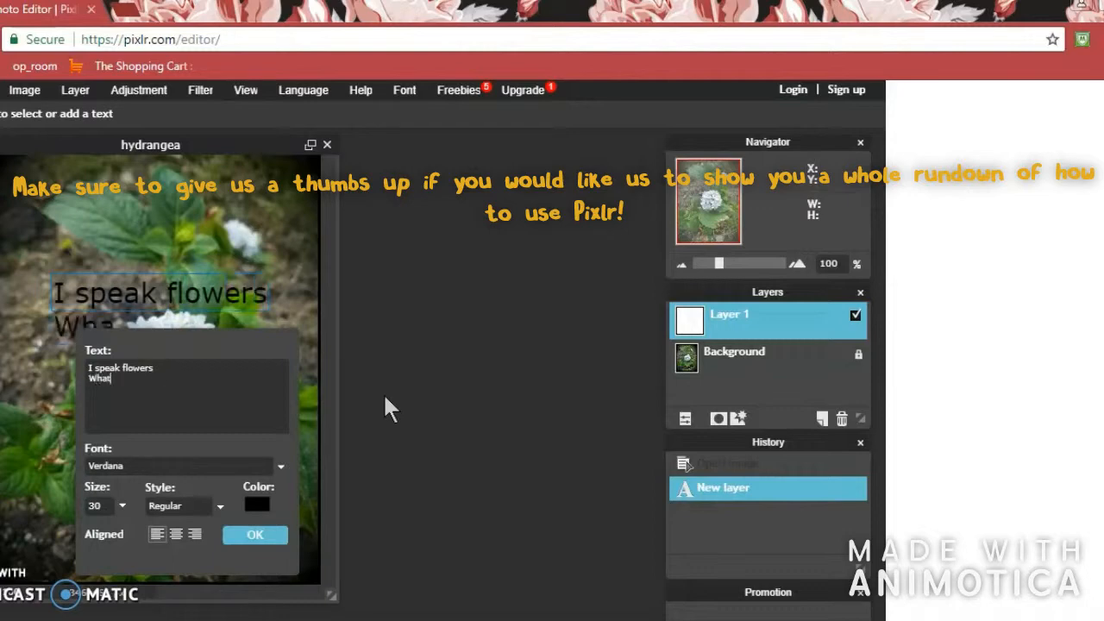
text( is your)
key(Return)
text(Language?)
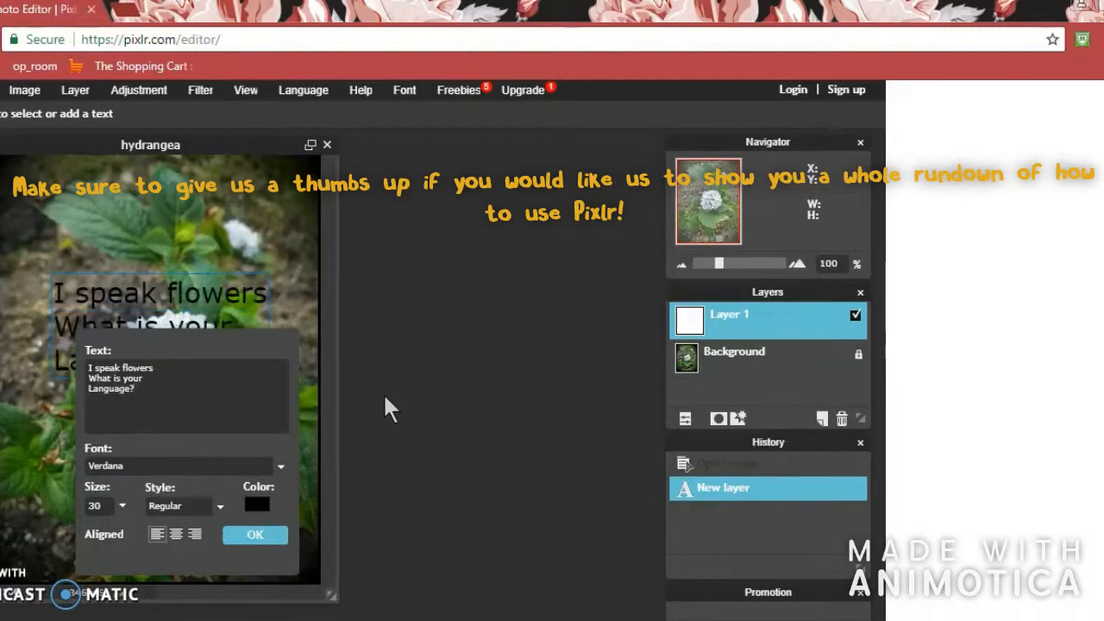
Step: Move the text settings off the photo, center-align the text and set its size to 45
drag(238, 345, 512, 281)
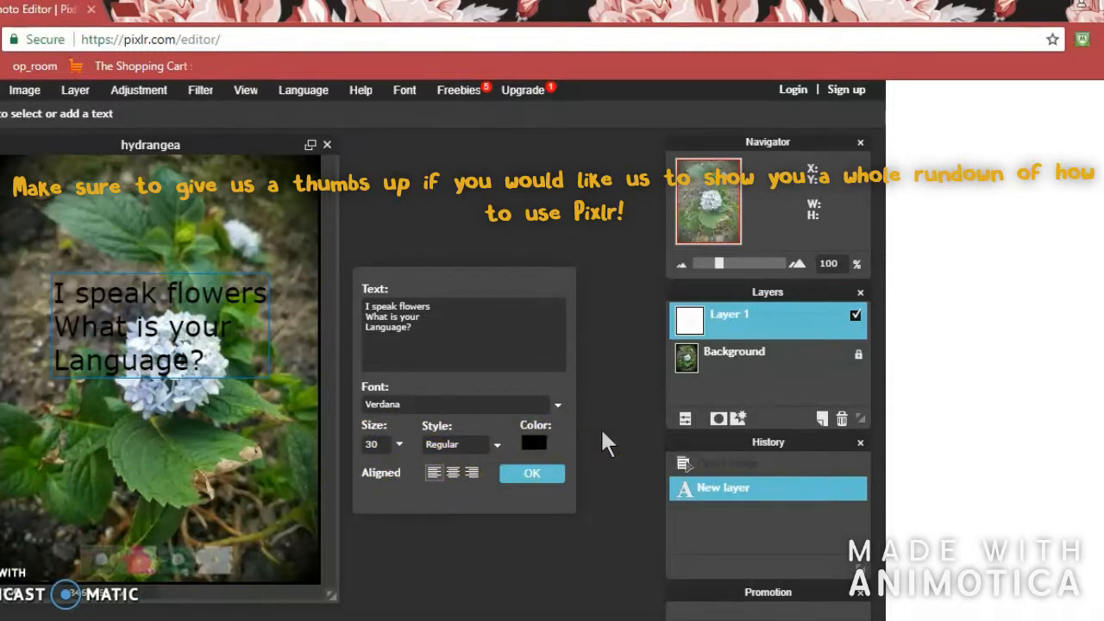
click(453, 474)
double_click(375, 444)
text(3)
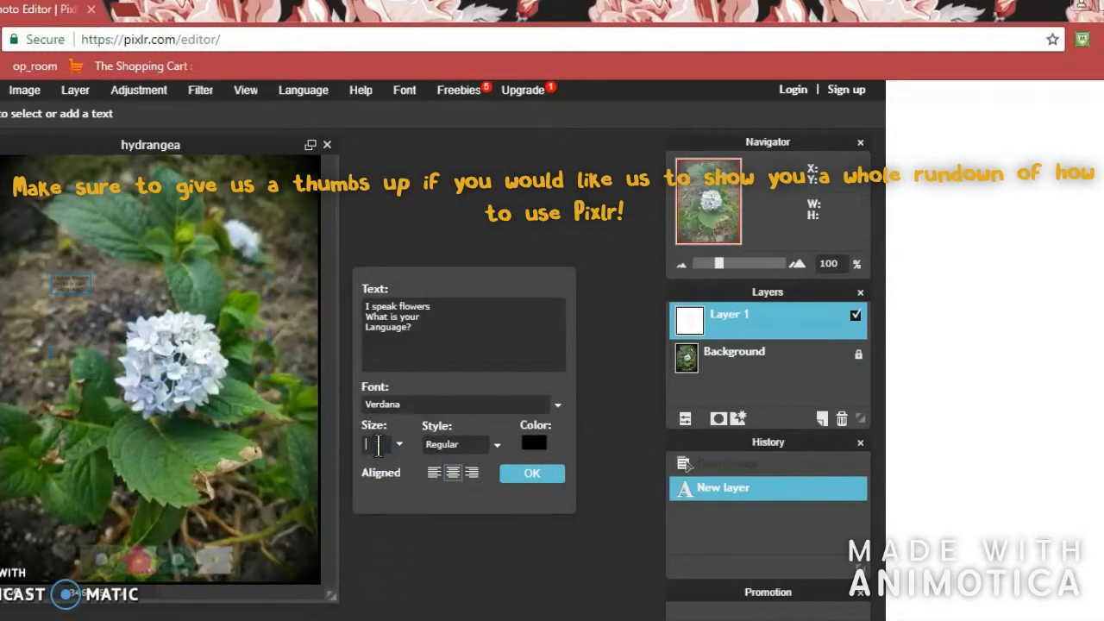
text(50)
key(BackSpace)
key(BackSpace)
text(45)
Step: Break the first line so "flowers" sits on its own line, and position the text block centrally over the photo
drag(158, 259, 110, 269)
click(400, 305)
key(Return)
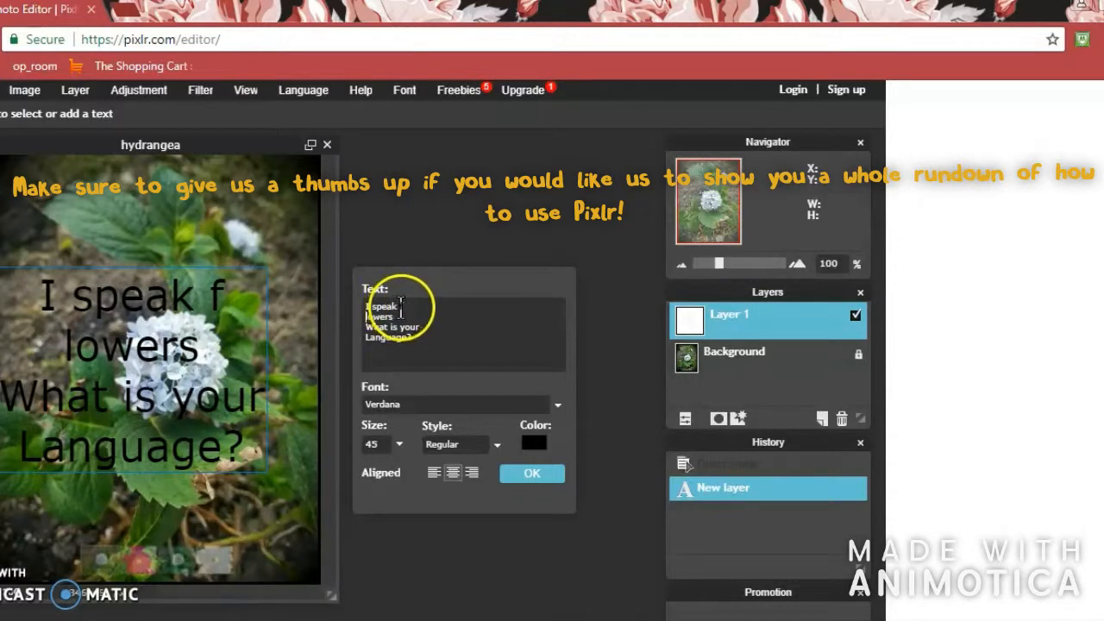
key(BackSpace)
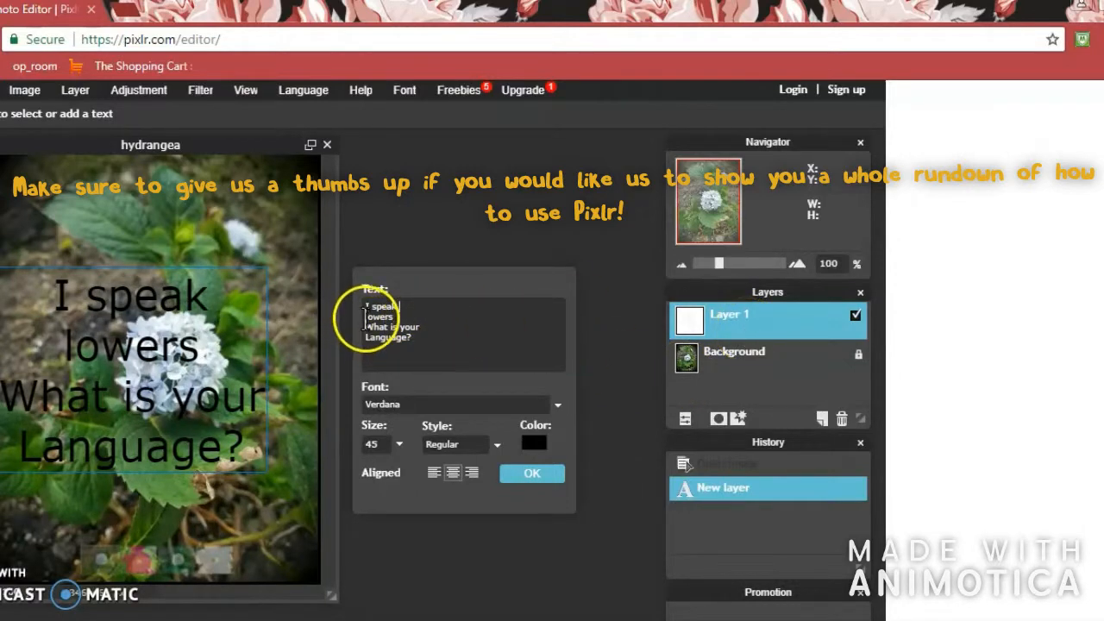
text(f)
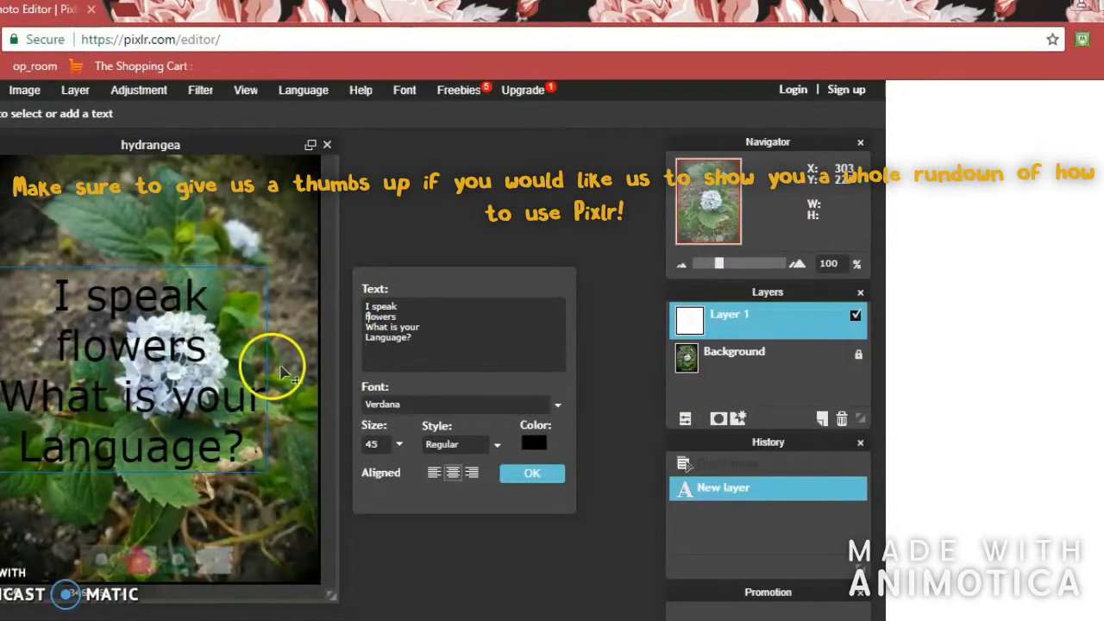
drag(256, 366, 284, 338)
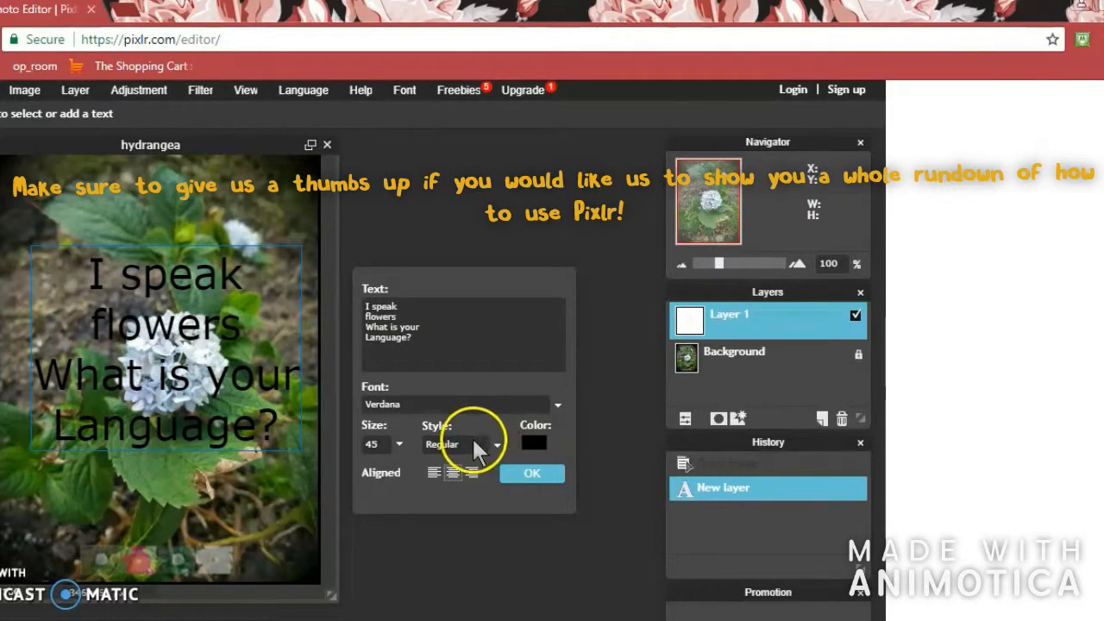
Step: Try the Bold style on the text and return it to Regular
click(472, 439)
click(457, 483)
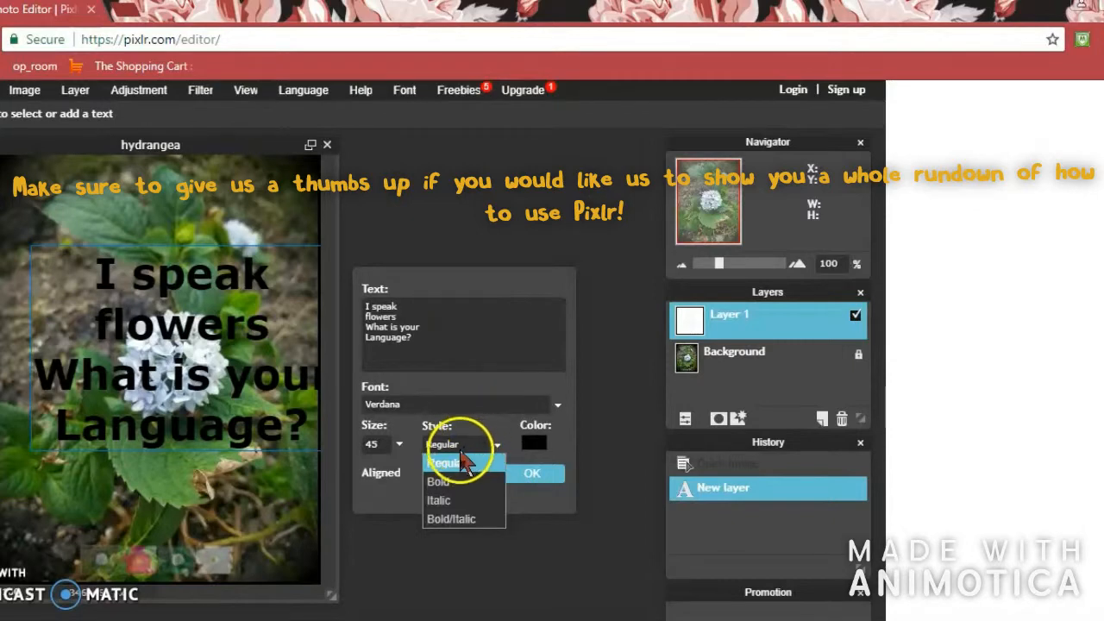
click(462, 463)
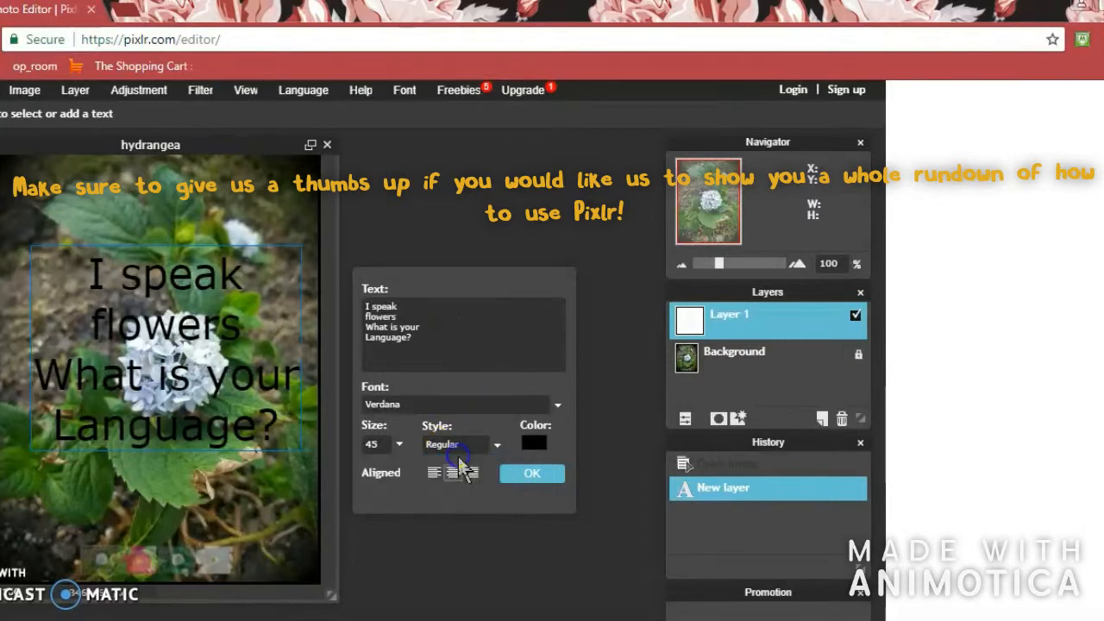
Step: Format the text in Agency FB at size 60 and recenter it over the flower
click(496, 404)
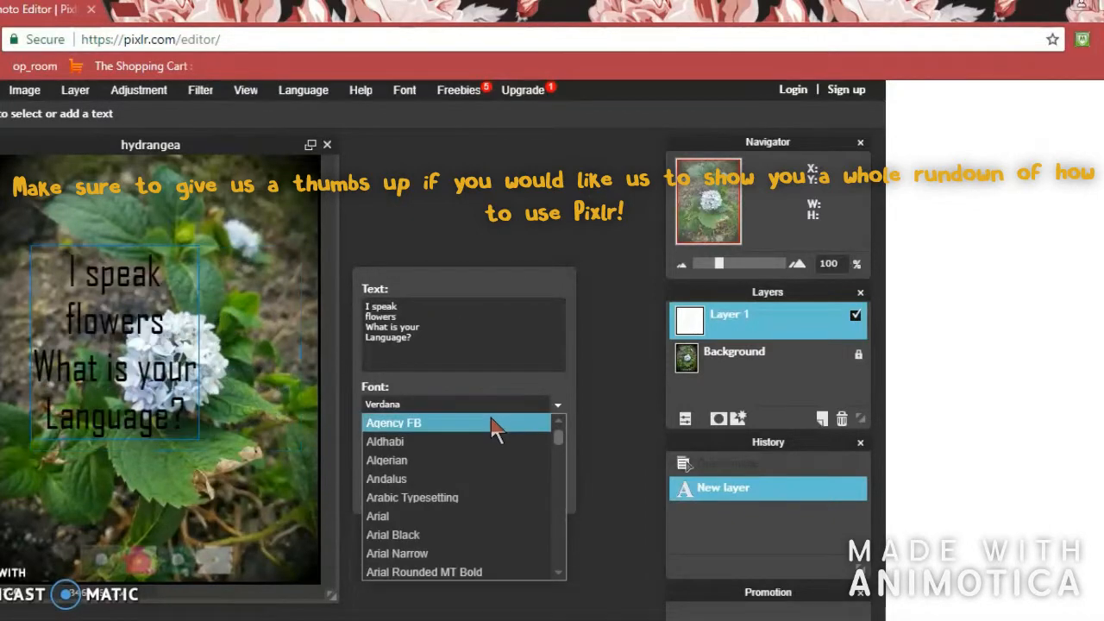
click(496, 431)
click(385, 443)
text(50)
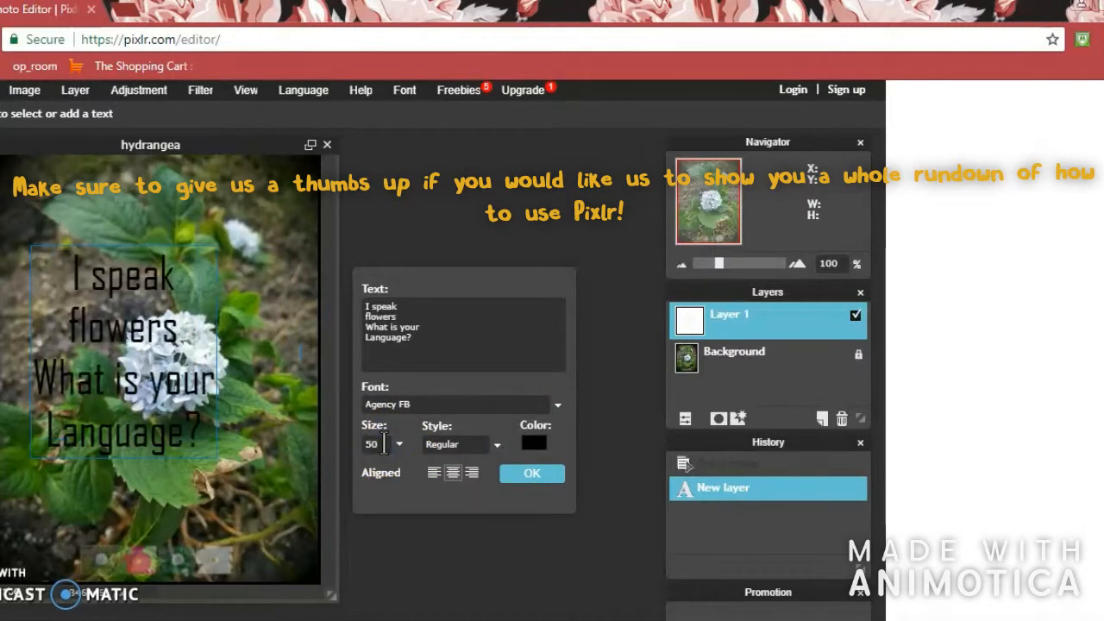
key(BackSpace)
key(BackSpace)
text(55)
key(BackSpace)
key(BackSpace)
text(60)
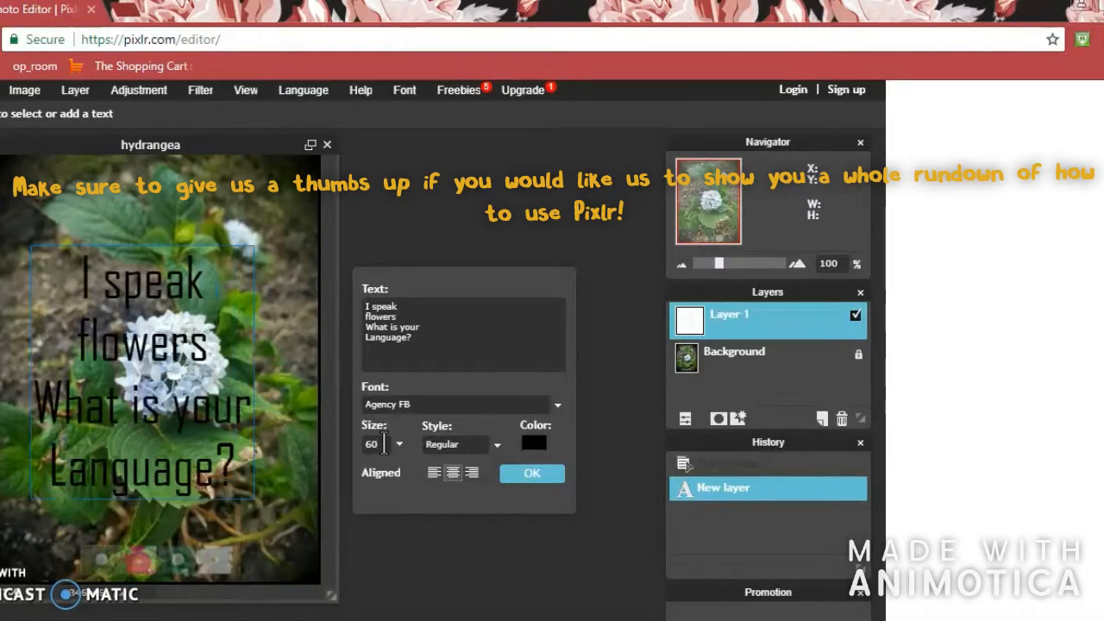
drag(209, 316, 230, 296)
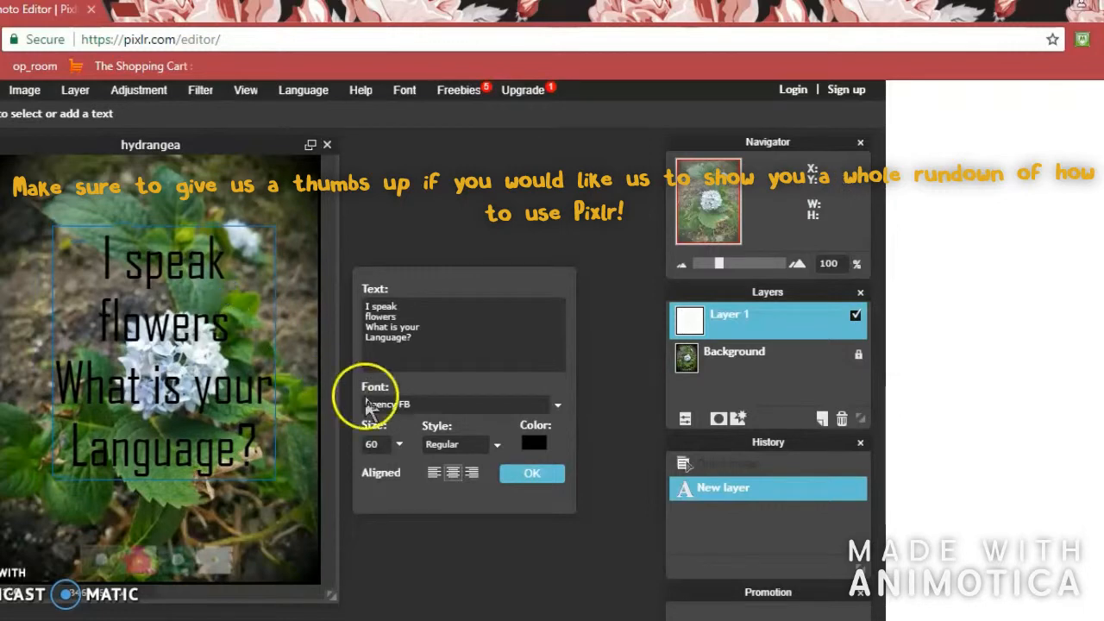
Step: Open the text's color selector and move it clear of the text on the photo
click(535, 442)
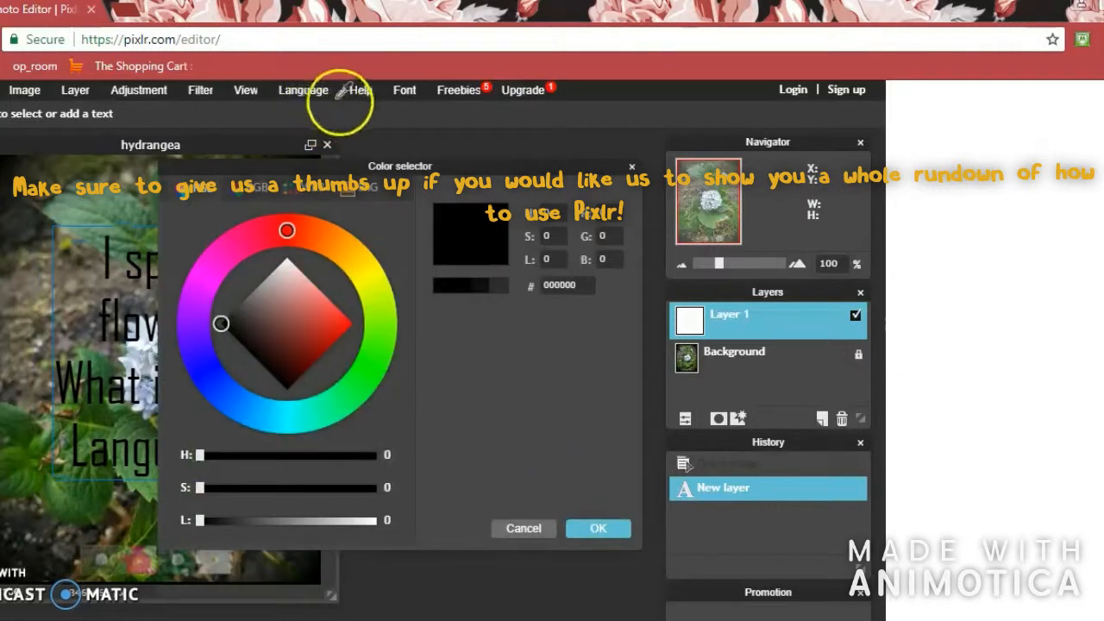
drag(377, 170, 517, 169)
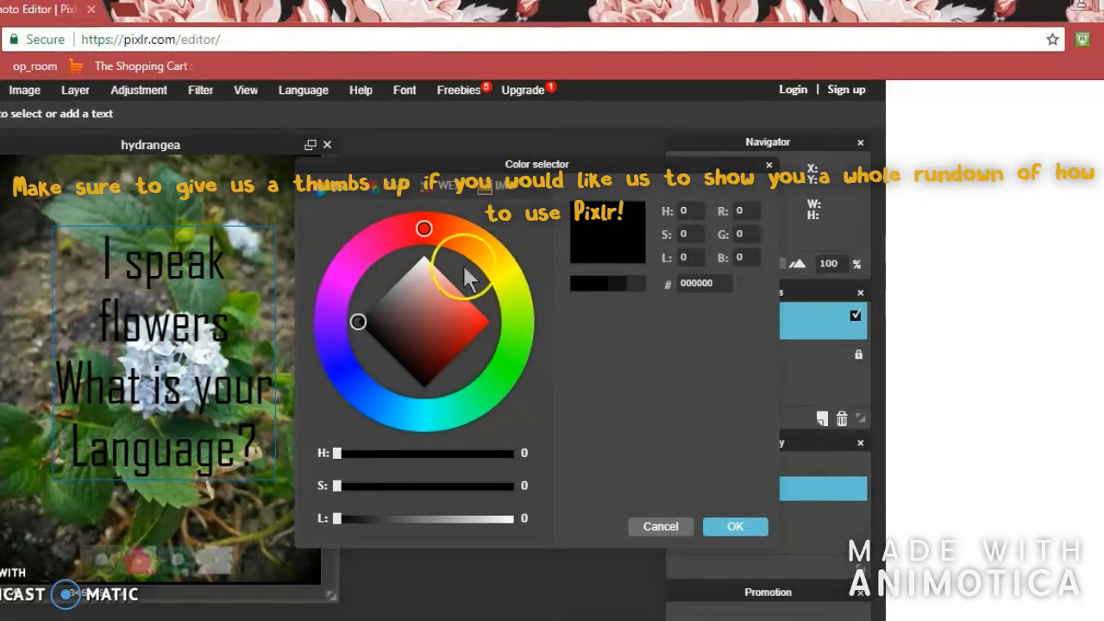
Step: Try a red text color with an RGB red value of 250, then return it to black
click(378, 188)
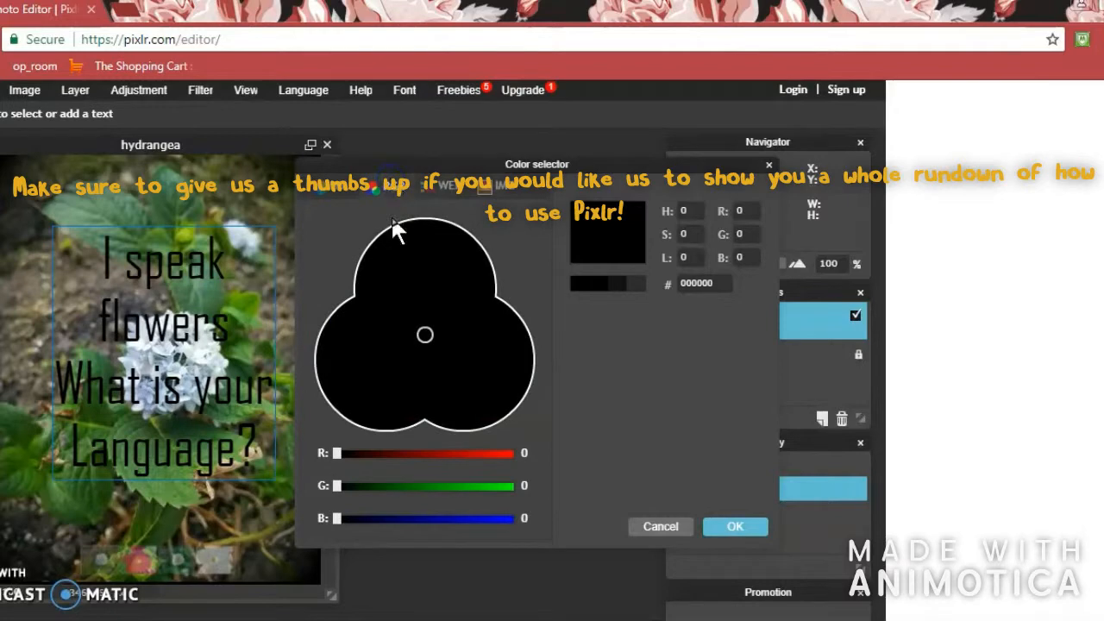
drag(431, 454, 508, 454)
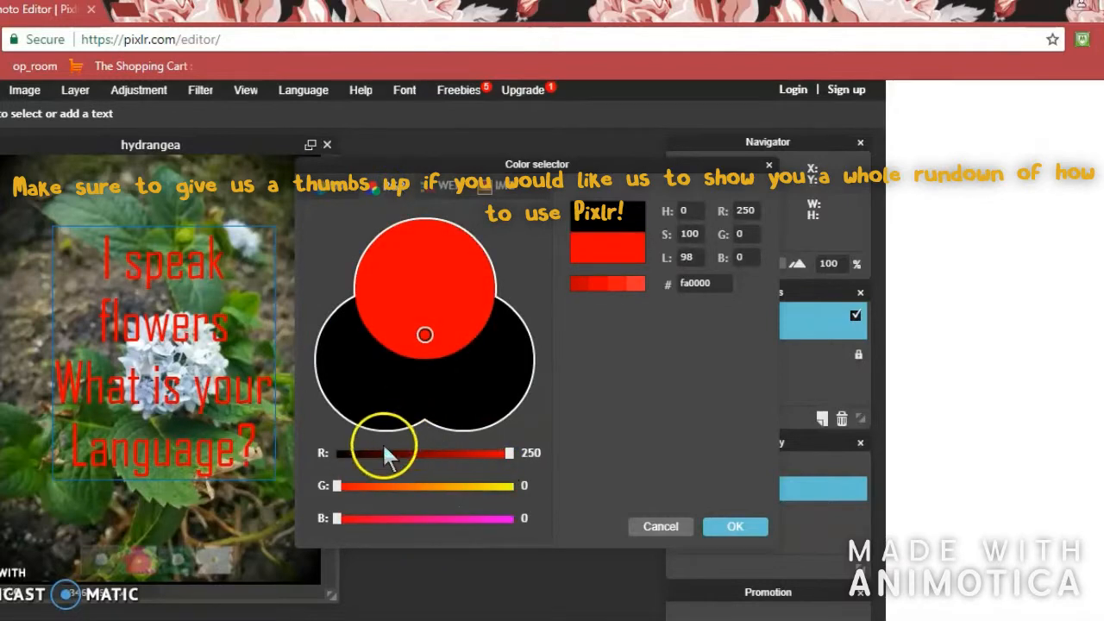
drag(384, 453, 345, 456)
Step: Look through the web and image color palettes for the text, returning to the web palette
click(452, 189)
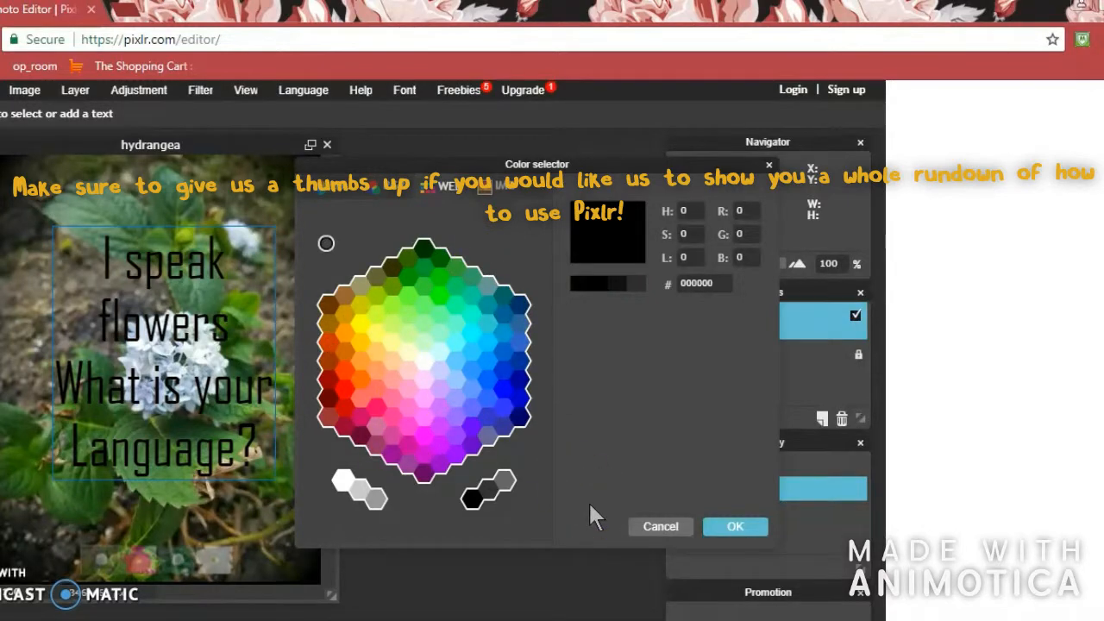
click(499, 189)
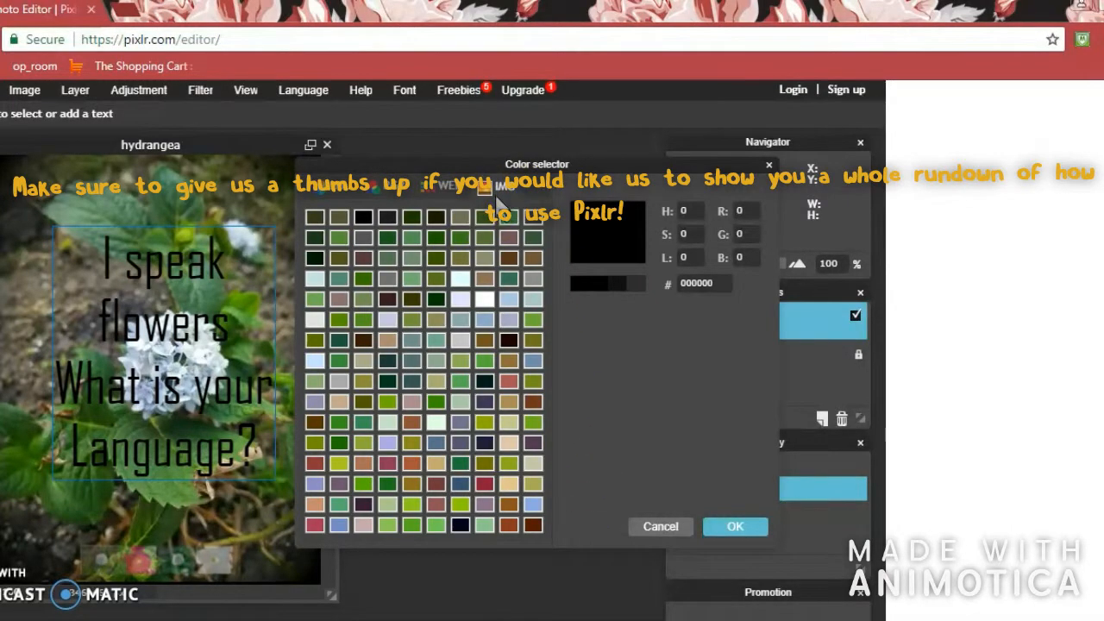
click(435, 191)
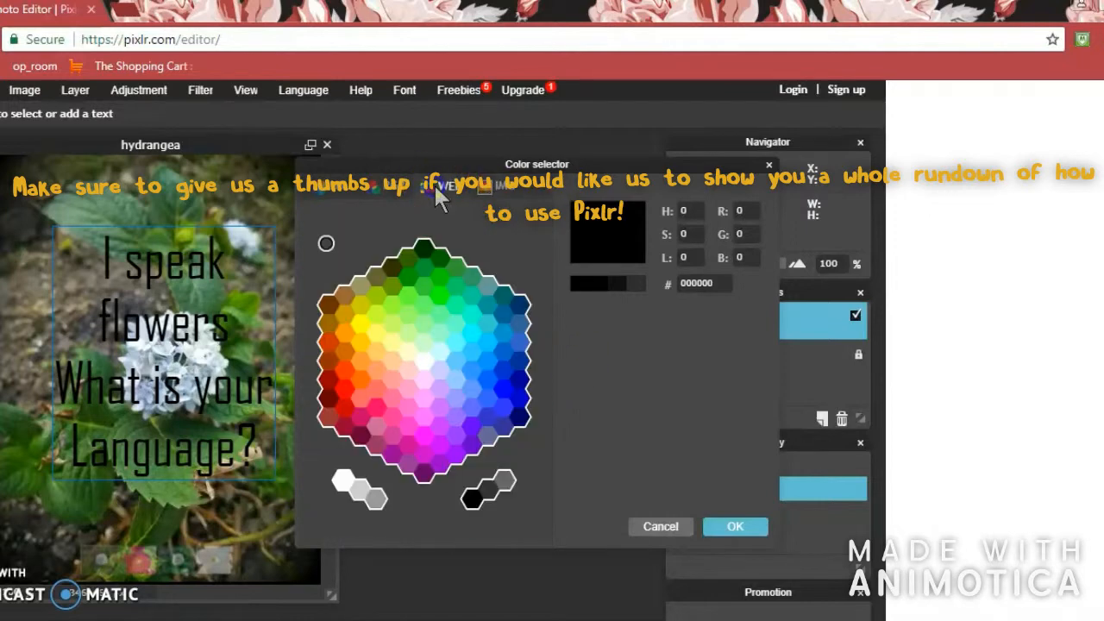
Step: Try several web-palette colors on the text, including turquoise 00ffcc, red ff0000 and brown 663300
click(467, 318)
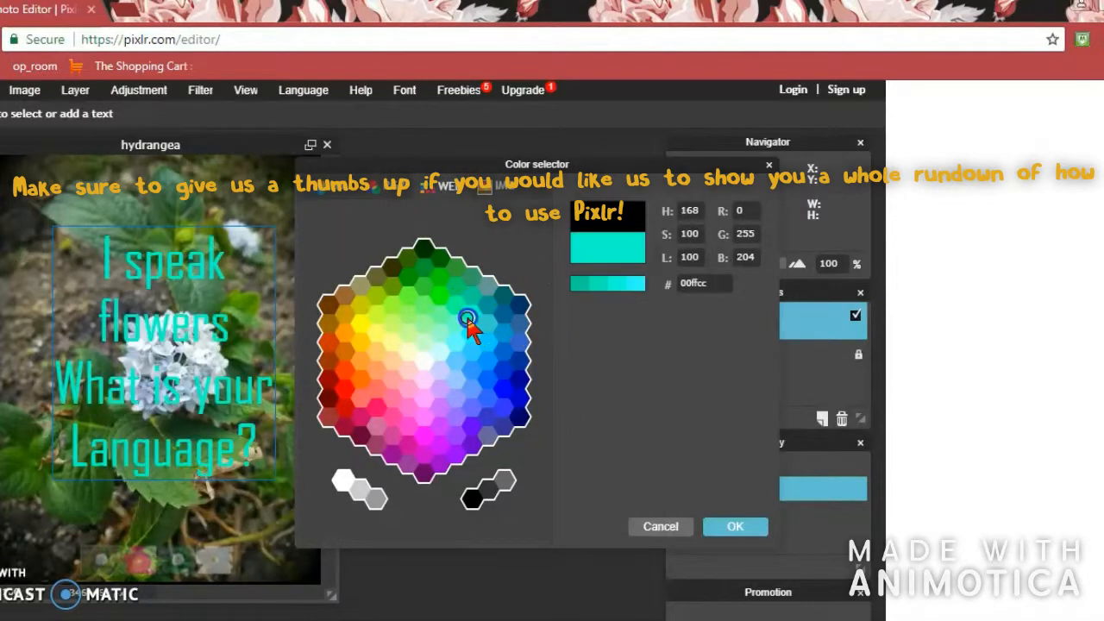
click(451, 412)
click(379, 407)
click(360, 395)
click(333, 359)
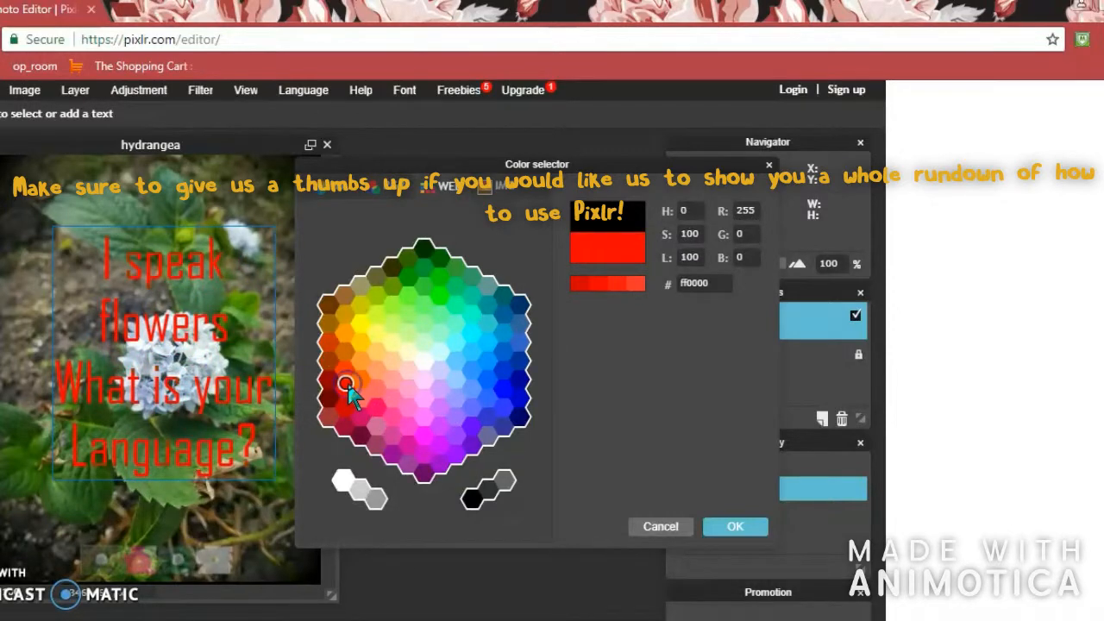
click(322, 299)
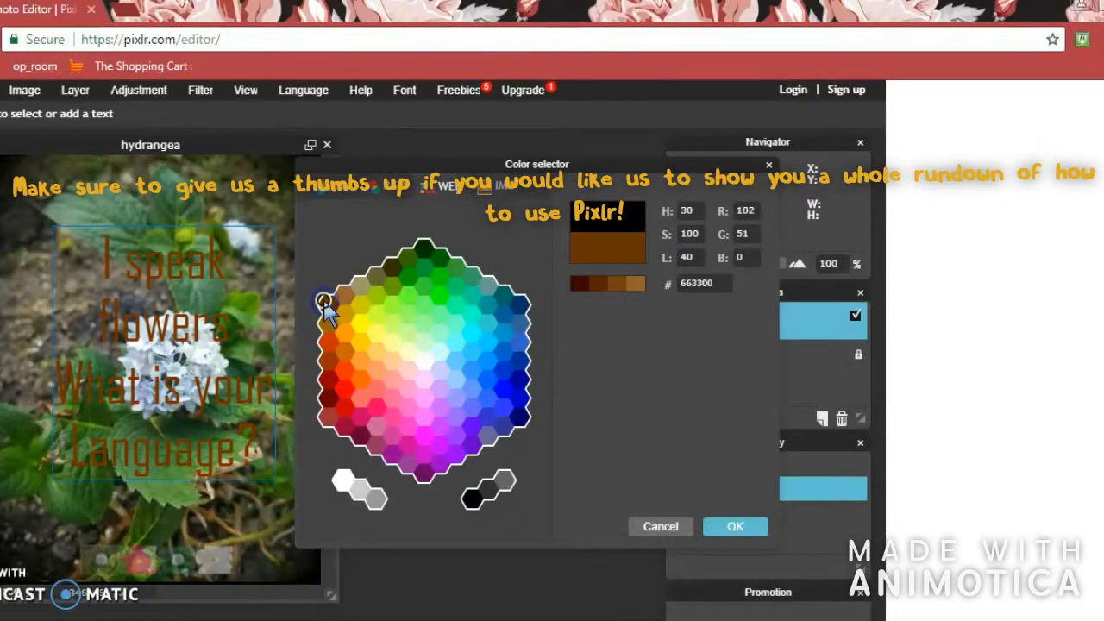
click(406, 280)
Step: Set the text color to cyan 00ffff from the web palette and apply the finished text to the photo
click(471, 335)
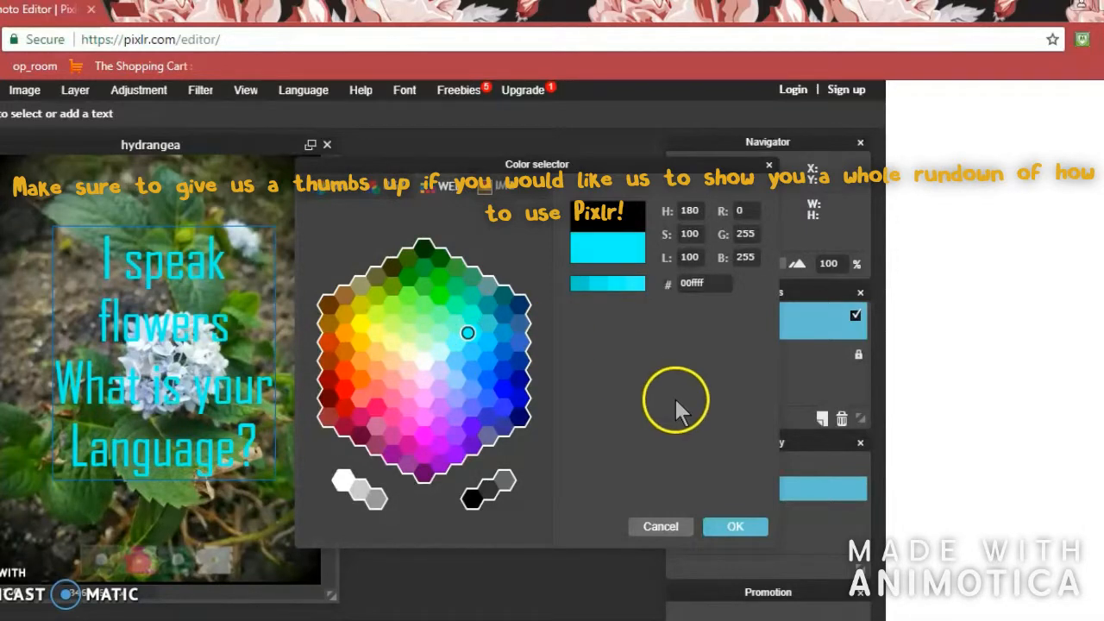
click(735, 526)
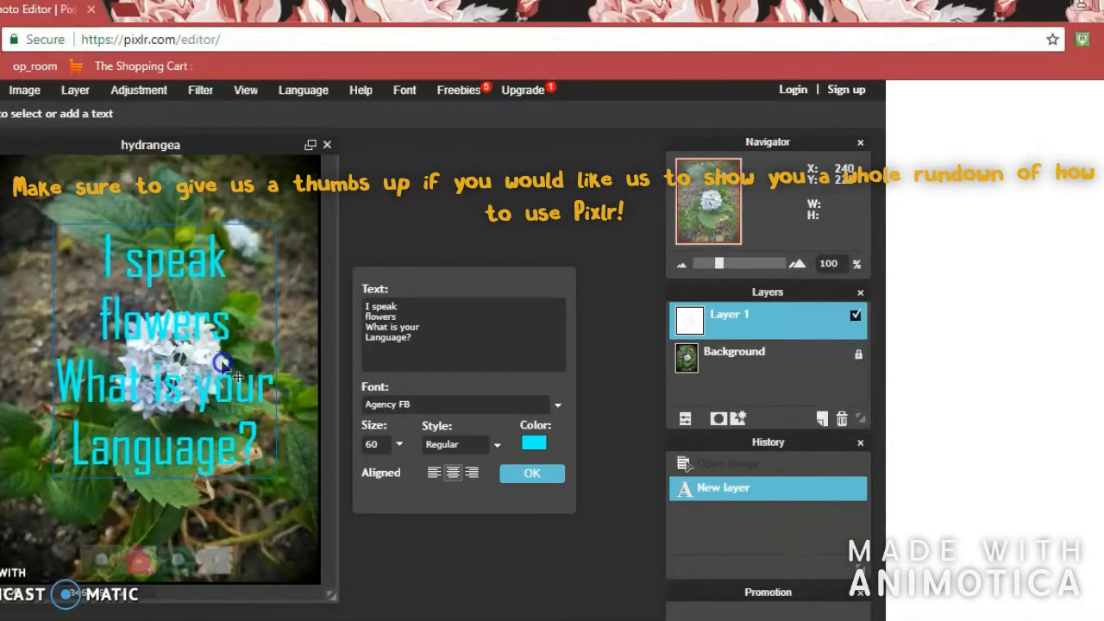
click(530, 474)
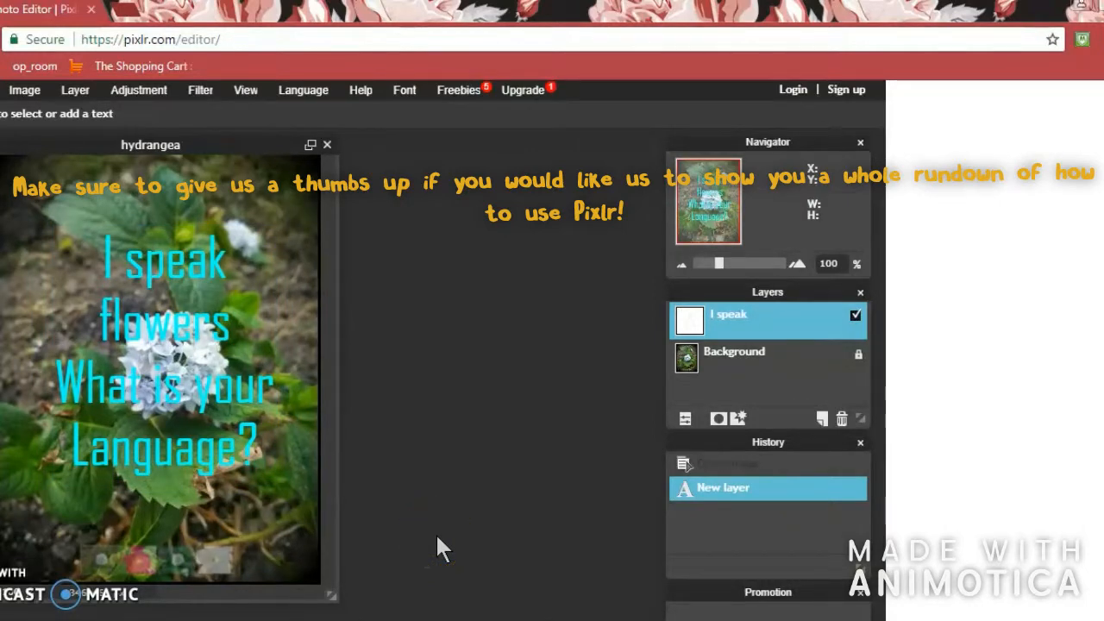
Step: Reopen the placed quote's text settings and accept them without making changes
click(154, 346)
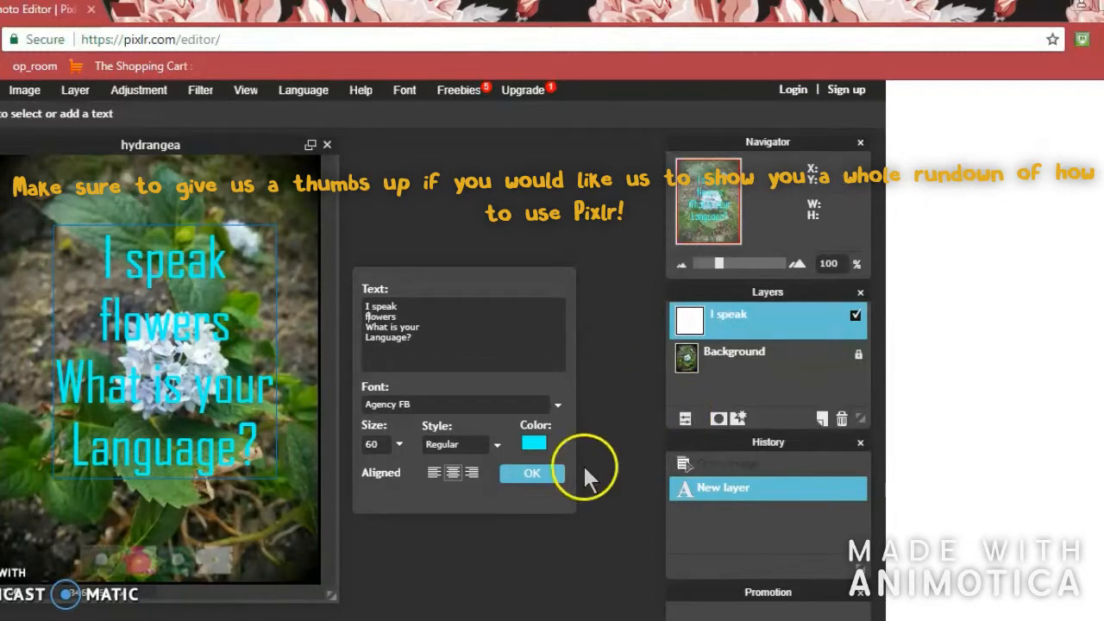
click(528, 476)
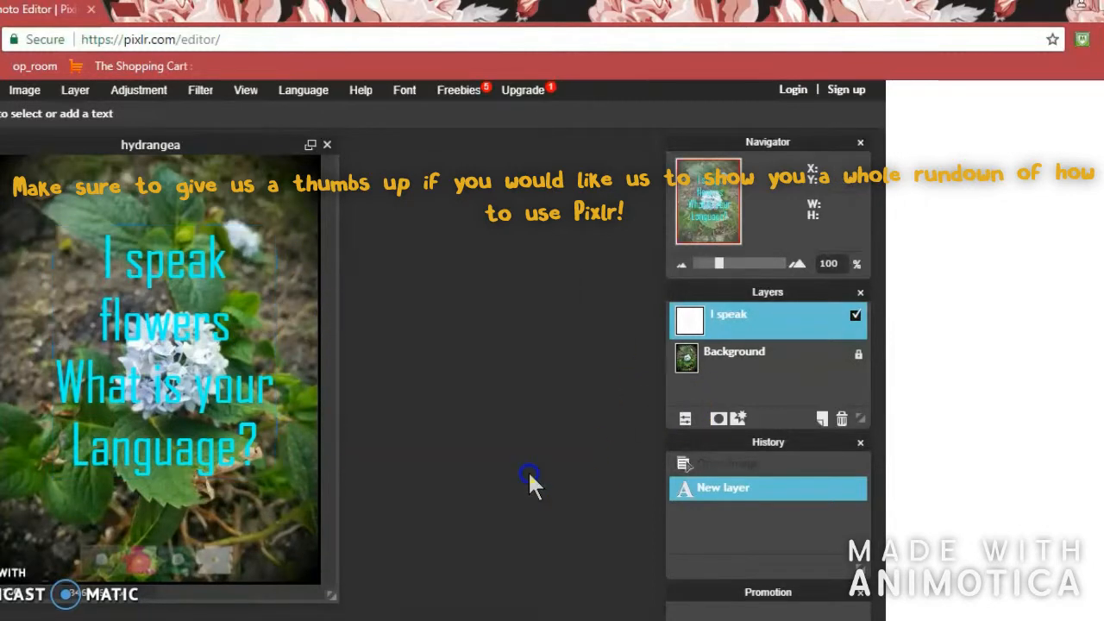
Step: Fine-tune the position of the text layer with the Move tool, keeping the quote centered over the flower
key(v)
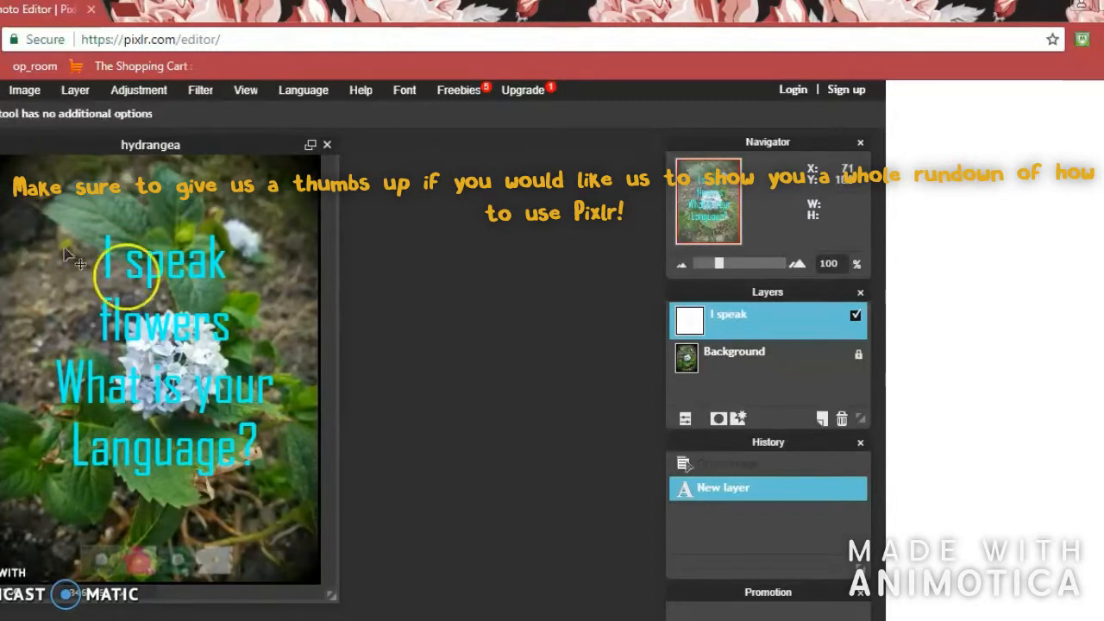
mouse_move(139, 282)
mouse_down()
mouse_move(250, 336)
mouse_move(189, 250)
mouse_move(151, 277)
mouse_move(148, 295)
mouse_move(148, 279)
mouse_up()
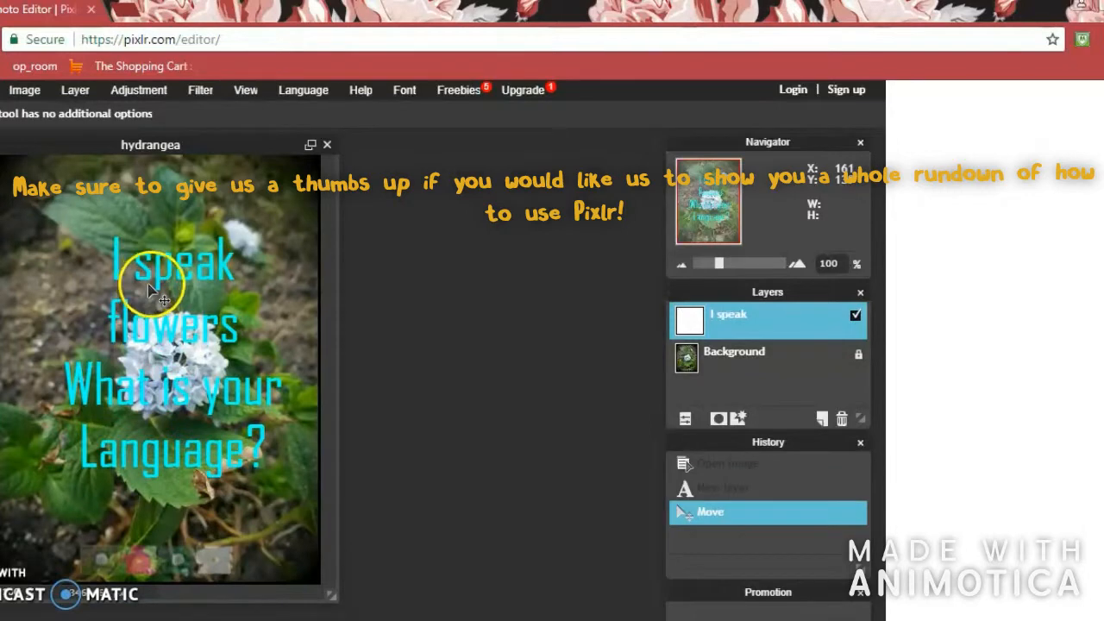
drag(216, 343, 210, 340)
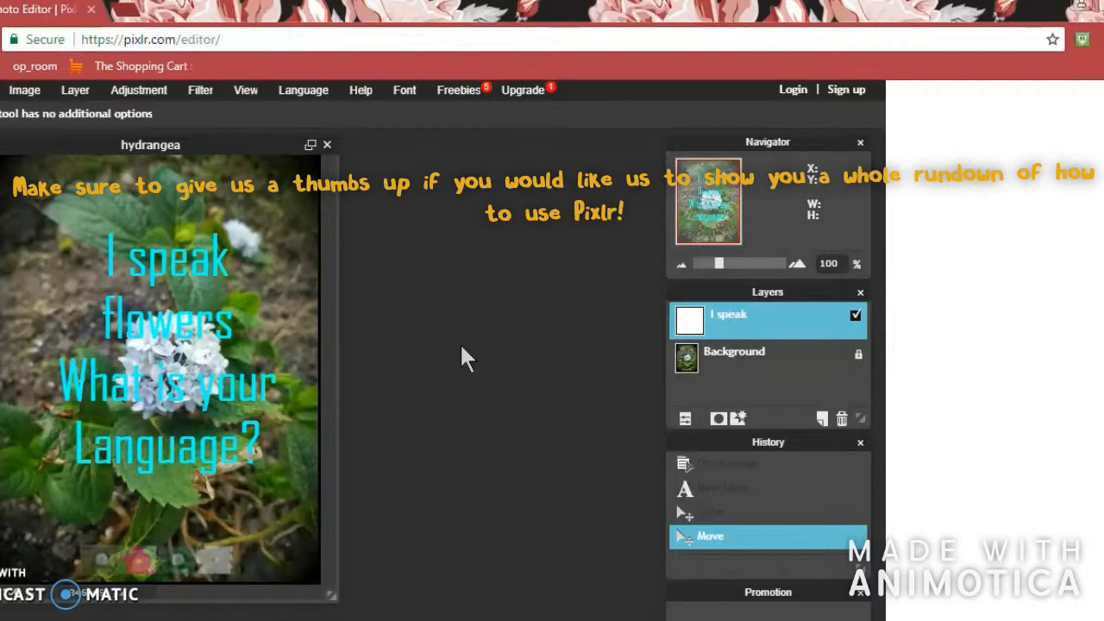
click(414, 384)
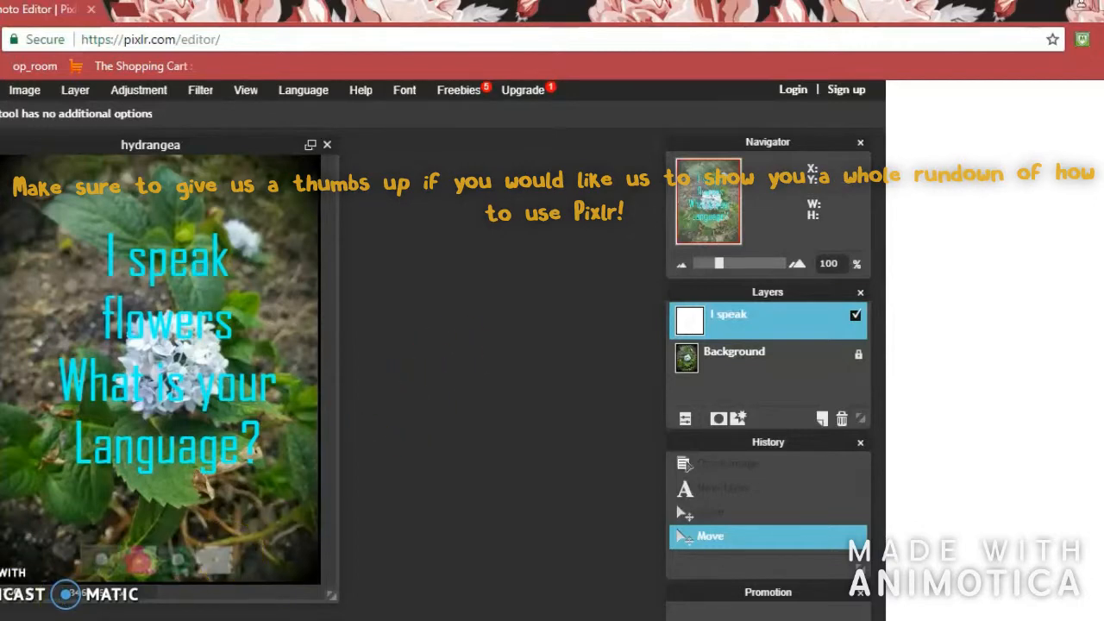